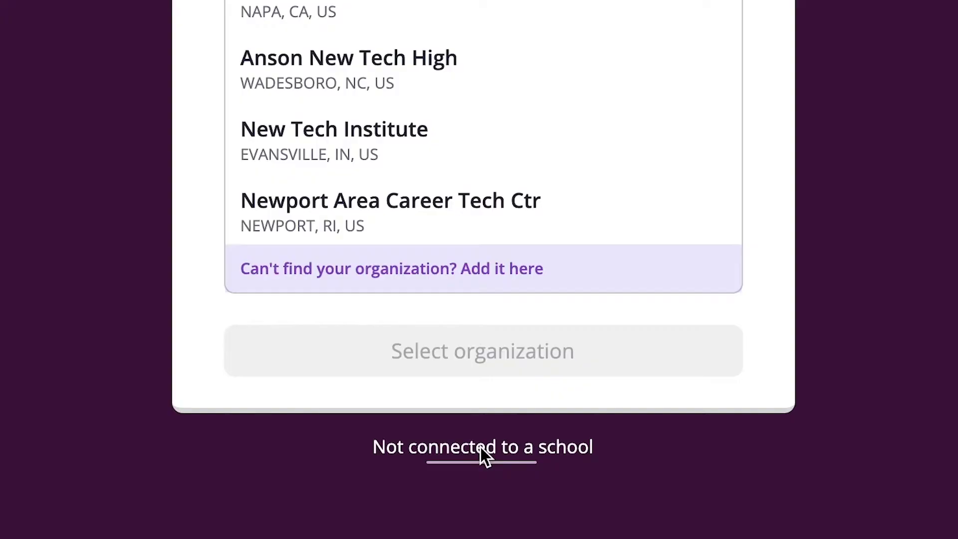
Skip joining a school and add the English and Language Arts 9th and 10th classes
{"action": "left_click", "coordinate": [463, 451]}
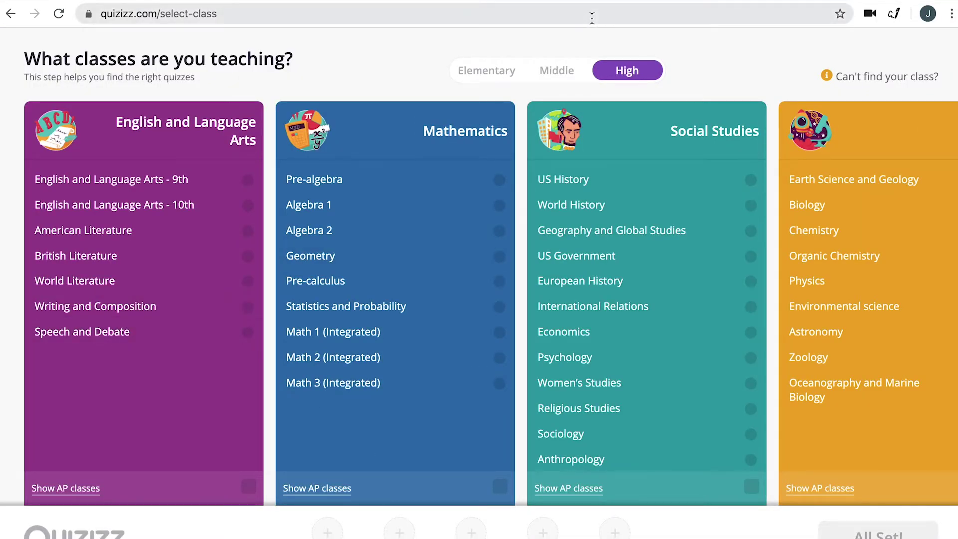
{"action": "left_click", "coordinate": [196, 189]}
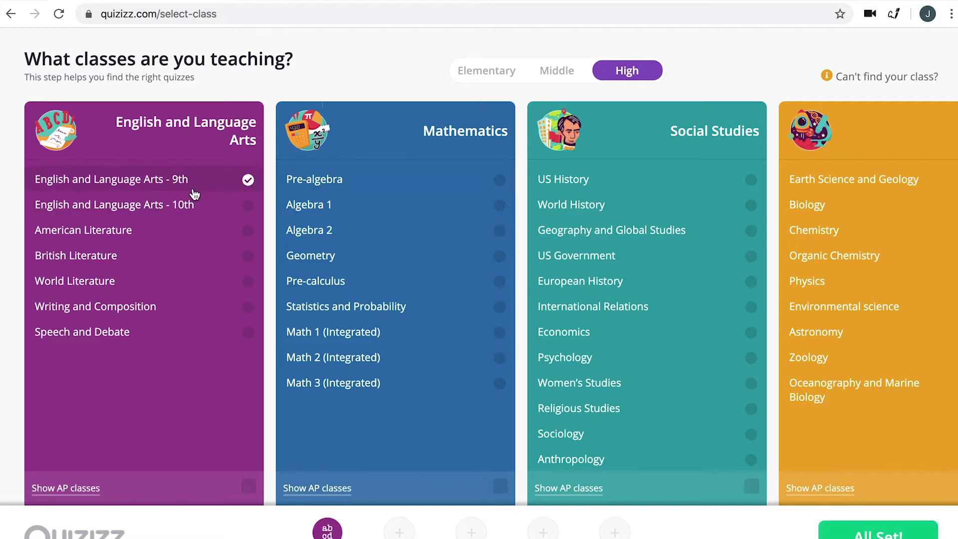
{"action": "left_click", "coordinate": [197, 210]}
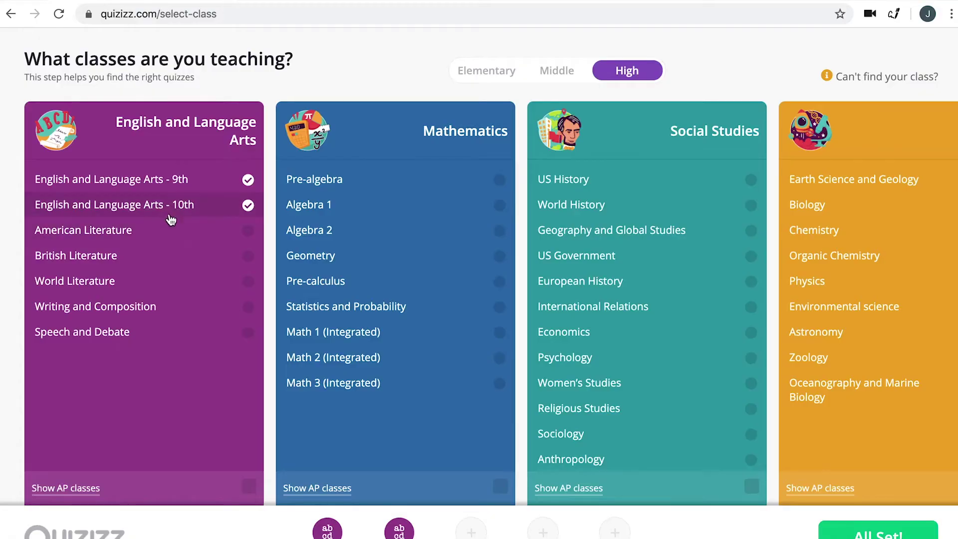
Add American Literature, World Literature, Writing and Composition, and Speech and Debate, then finish setup
{"action": "left_click", "coordinate": [168, 233]}
{"action": "left_click", "coordinate": [182, 282]}
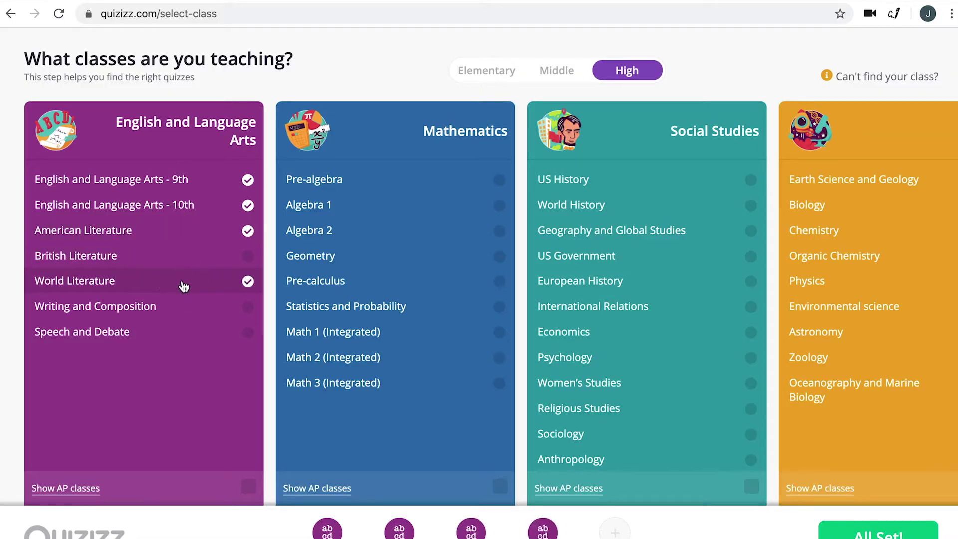
{"action": "left_click", "coordinate": [185, 314]}
{"action": "left_click", "coordinate": [197, 335]}
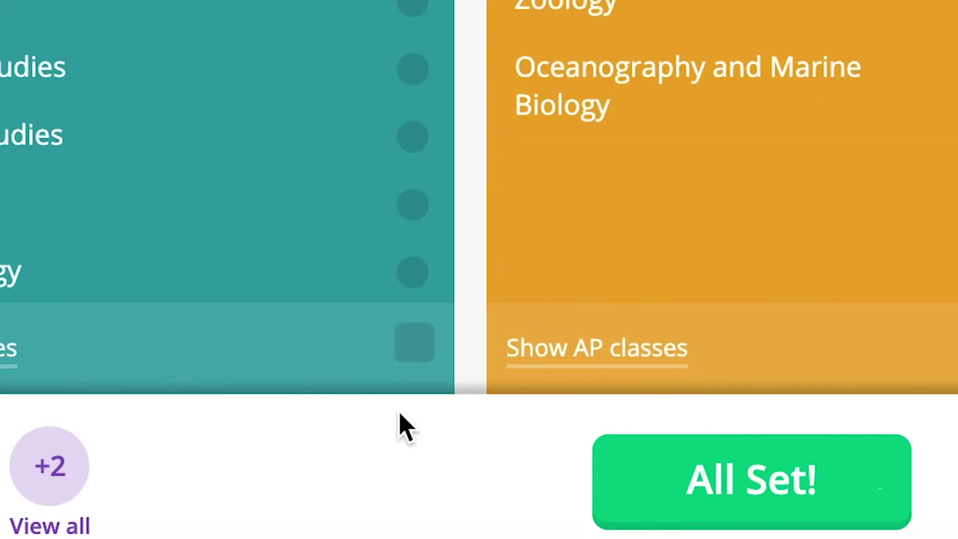
{"action": "left_click", "coordinate": [663, 494]}
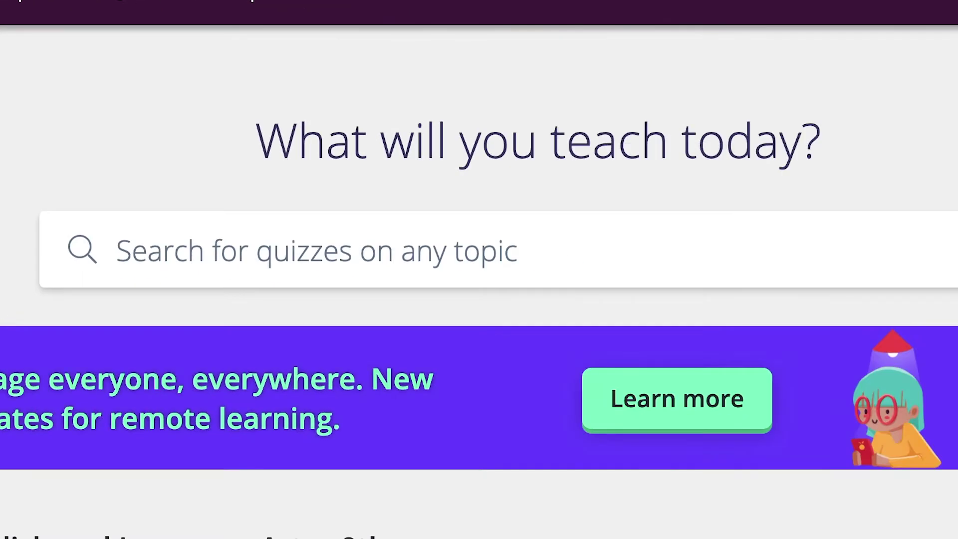
Search Quizizz for 'Nouns' quizzes and preview the first result's questions
{"action": "left_click", "coordinate": [701, 253]}
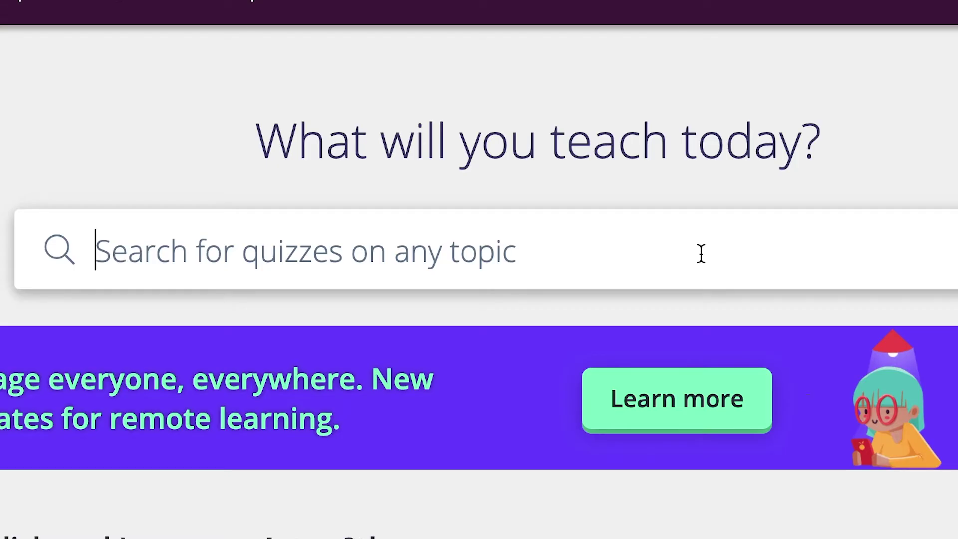
{"action": "type", "text": "Nouns"}
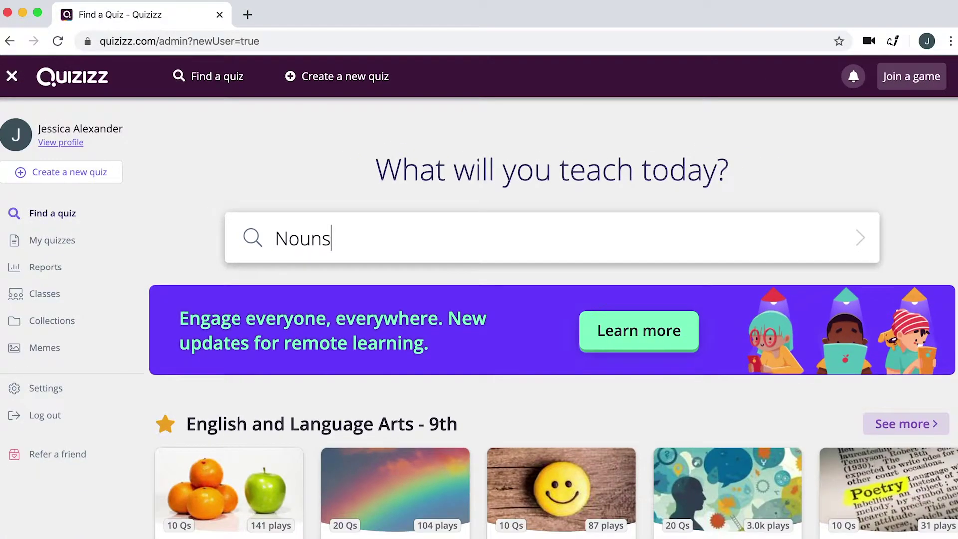
{"action": "key", "text": "Return"}
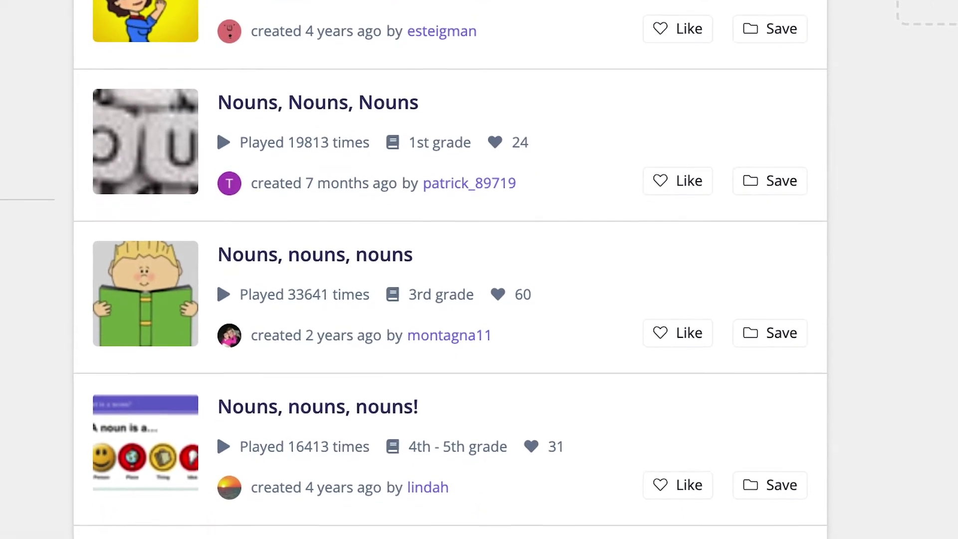
{"action": "left_click", "coordinate": [309, 18]}
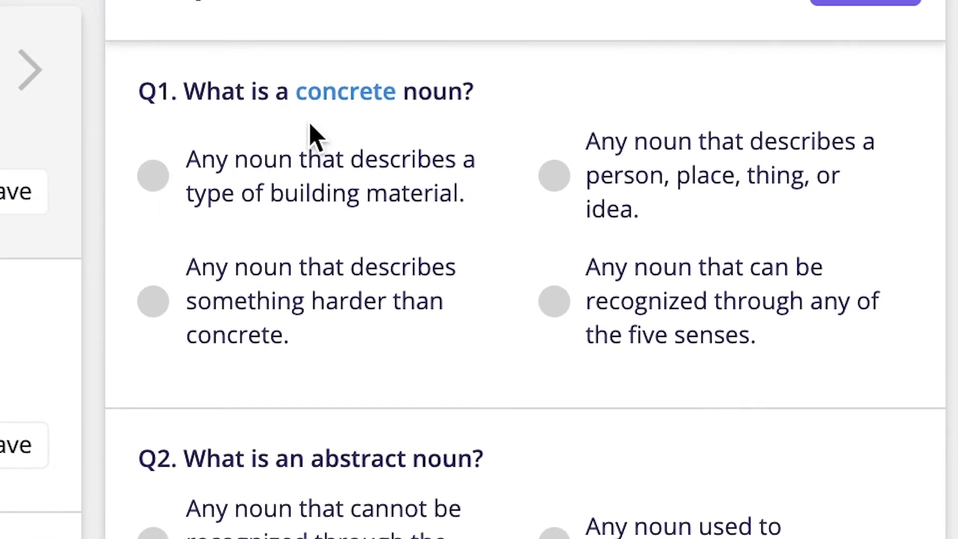
Scroll through the previewed questions and open the NOUNS, NOUNS, NOUNS! quiz page
{"action": "scroll", "coordinate": [499, 285], "scroll_direction": "down", "scroll_amount": 3}
{"action": "scroll", "coordinate": [501, 286], "scroll_direction": "down", "scroll_amount": 15}
{"action": "scroll", "coordinate": [504, 277], "scroll_direction": "down", "scroll_amount": 1}
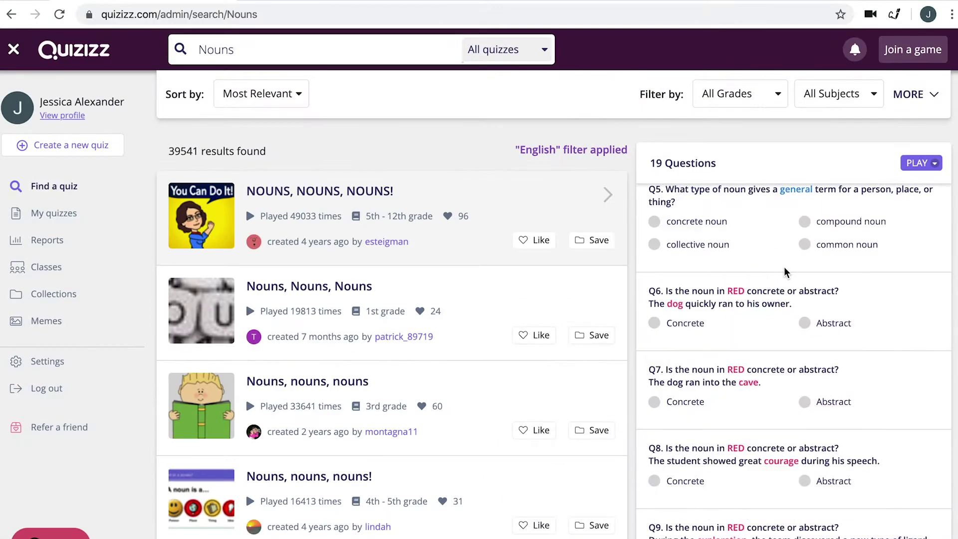
{"action": "scroll", "coordinate": [785, 272], "scroll_direction": "down", "scroll_amount": 1}
{"action": "left_click", "coordinate": [579, 204]}
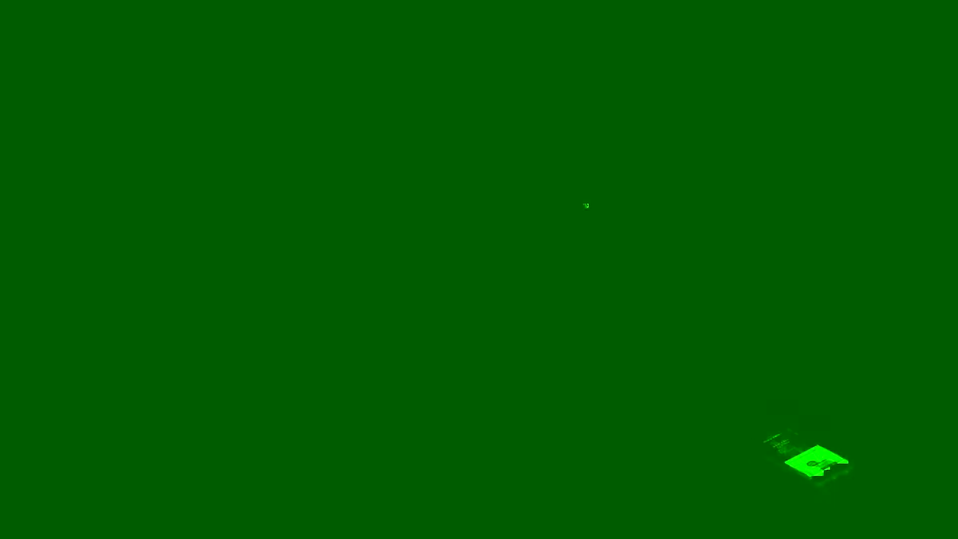
{"action": "mouse_move", "coordinate": [481, 390]}
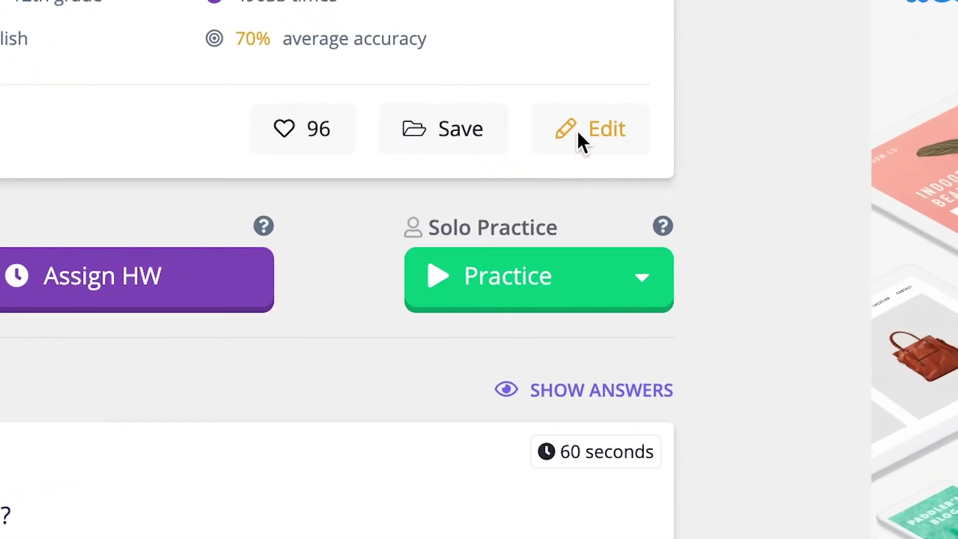
Make an editable copy of the quiz, discard the open question edit, and return to Question 2
{"action": "left_click", "coordinate": [577, 131]}
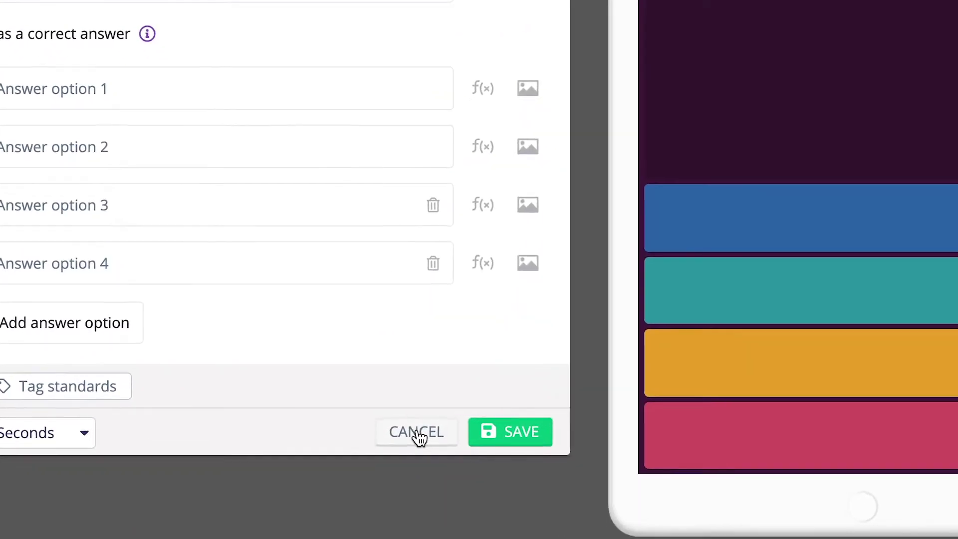
{"action": "left_click", "coordinate": [426, 392]}
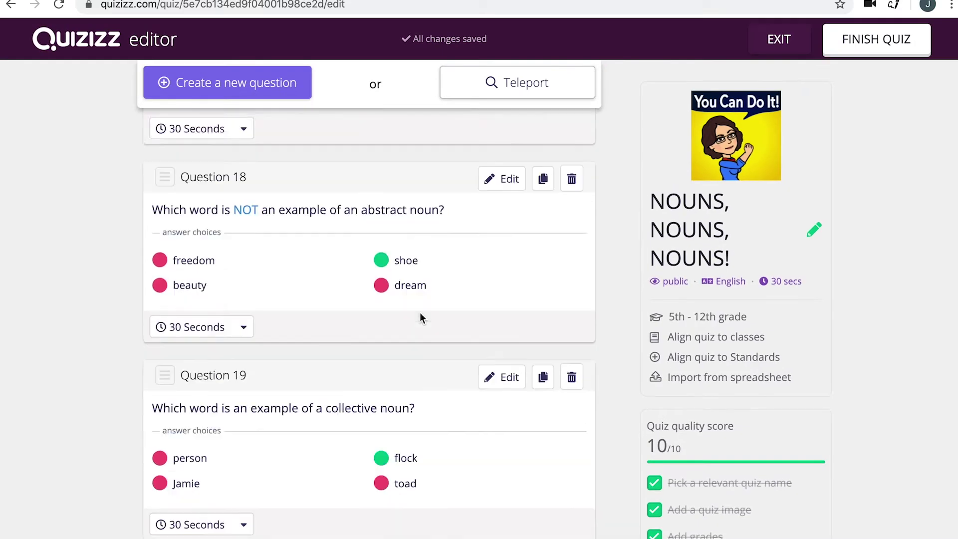
{"action": "scroll", "coordinate": [421, 314], "scroll_direction": "up", "scroll_amount": 12}
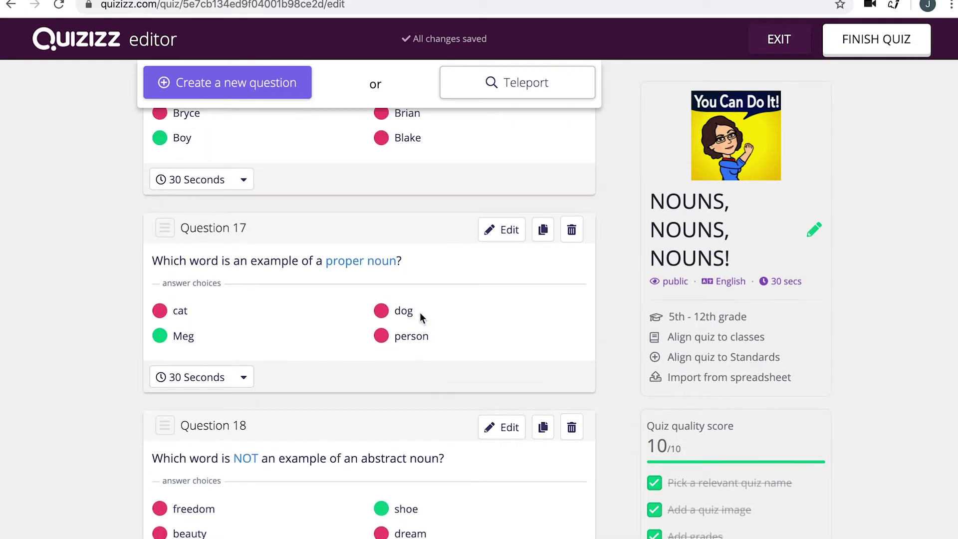
{"action": "scroll", "coordinate": [420, 312], "scroll_direction": "up", "scroll_amount": 8}
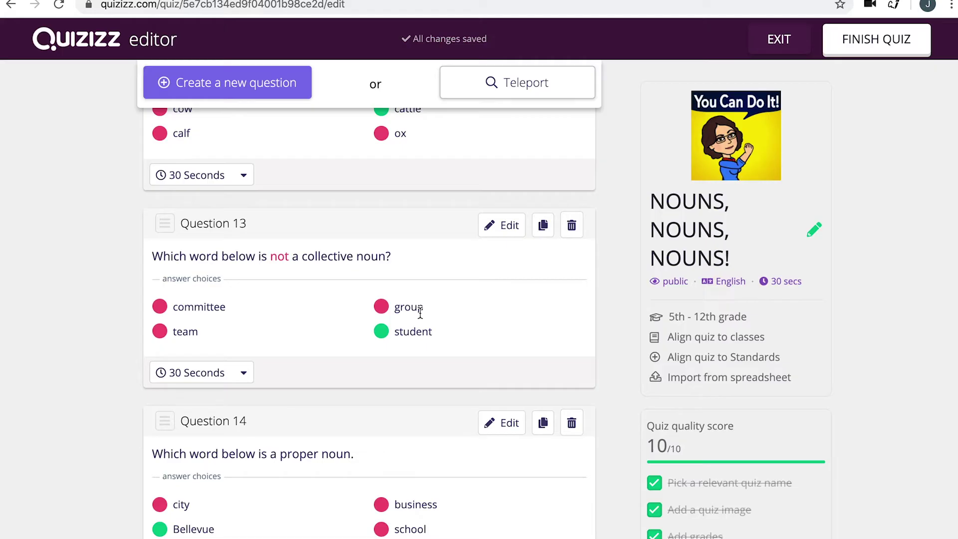
{"action": "scroll", "coordinate": [420, 313], "scroll_direction": "up", "scroll_amount": 2}
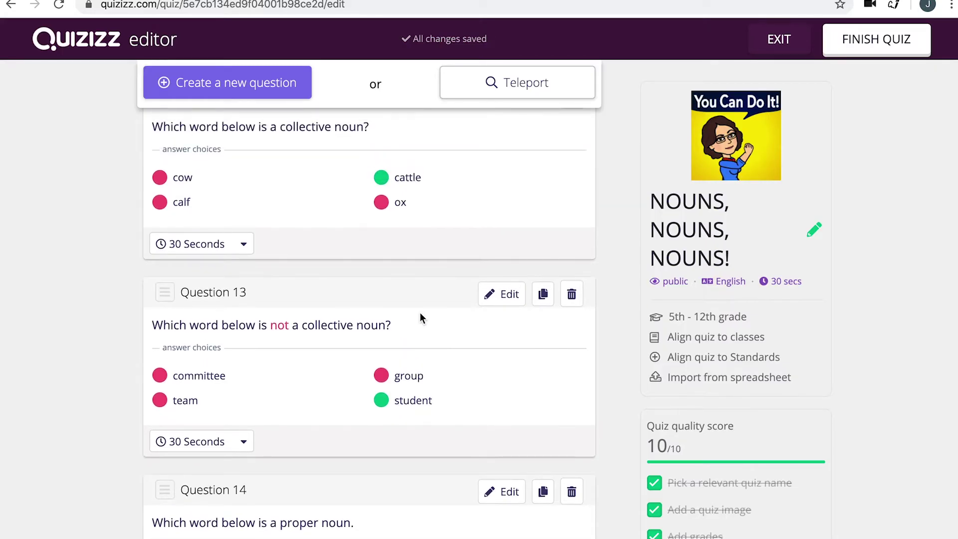
{"action": "scroll", "coordinate": [420, 319], "scroll_direction": "up", "scroll_amount": 7}
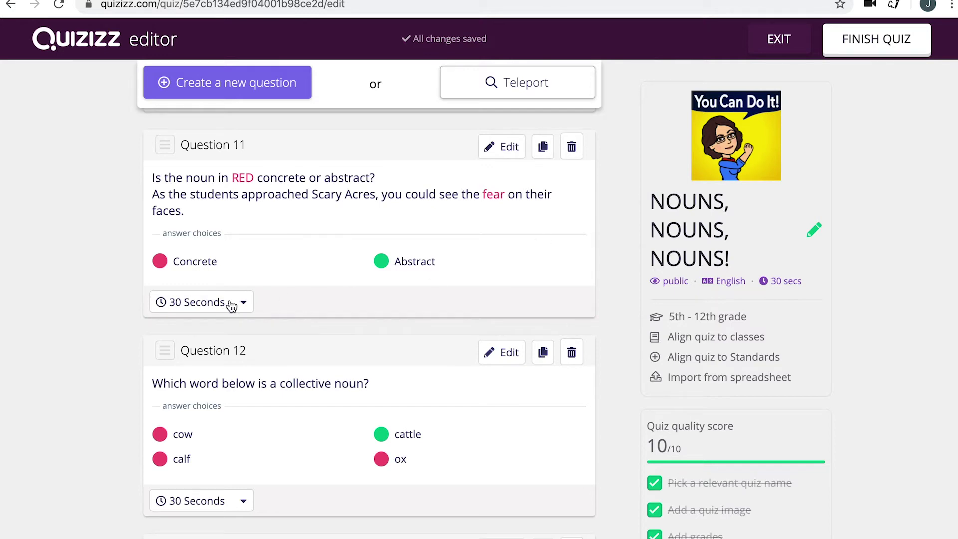
{"action": "scroll", "coordinate": [231, 306], "scroll_direction": "up", "scroll_amount": 20}
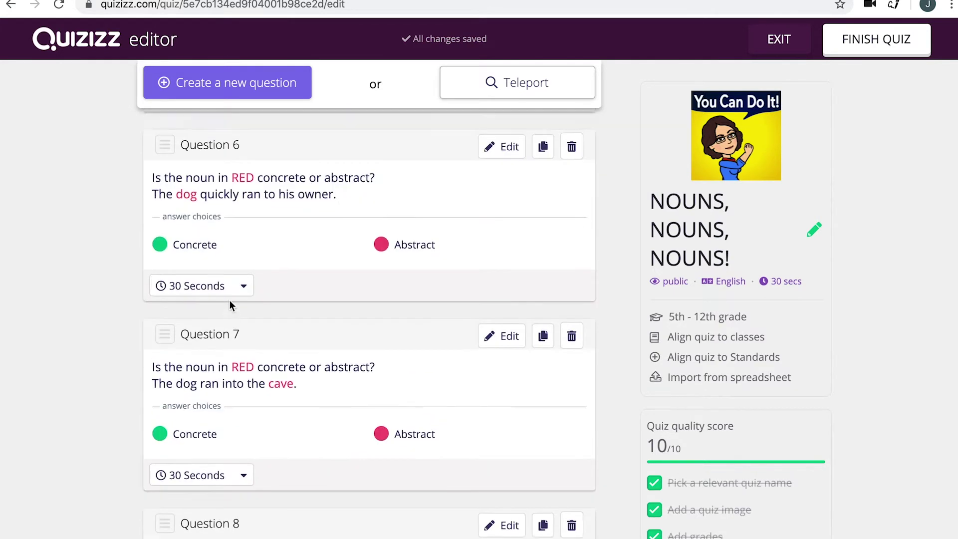
{"action": "scroll", "coordinate": [231, 306], "scroll_direction": "up", "scroll_amount": 20}
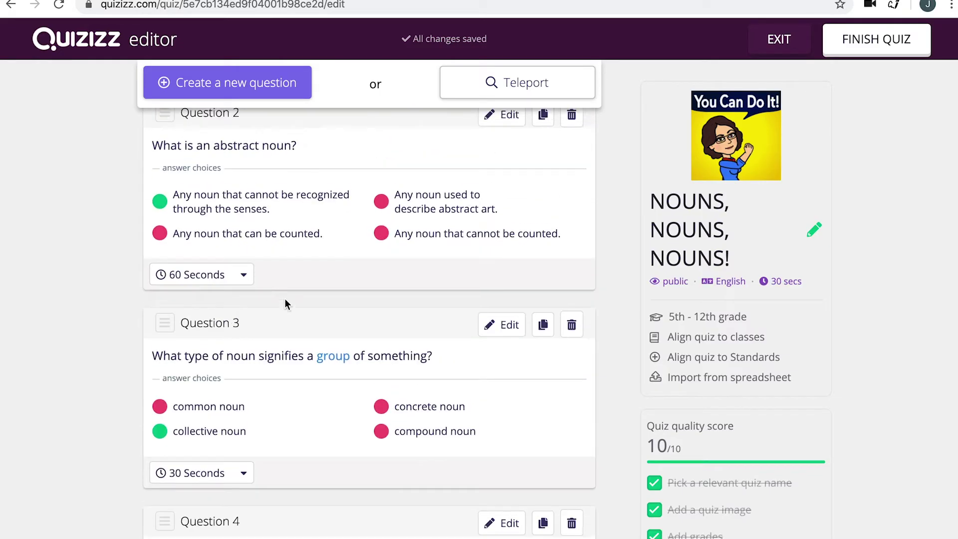
Give Question 2 'What is an abstract noun?' a 2 Minutes time limit
{"action": "left_click", "coordinate": [501, 117]}
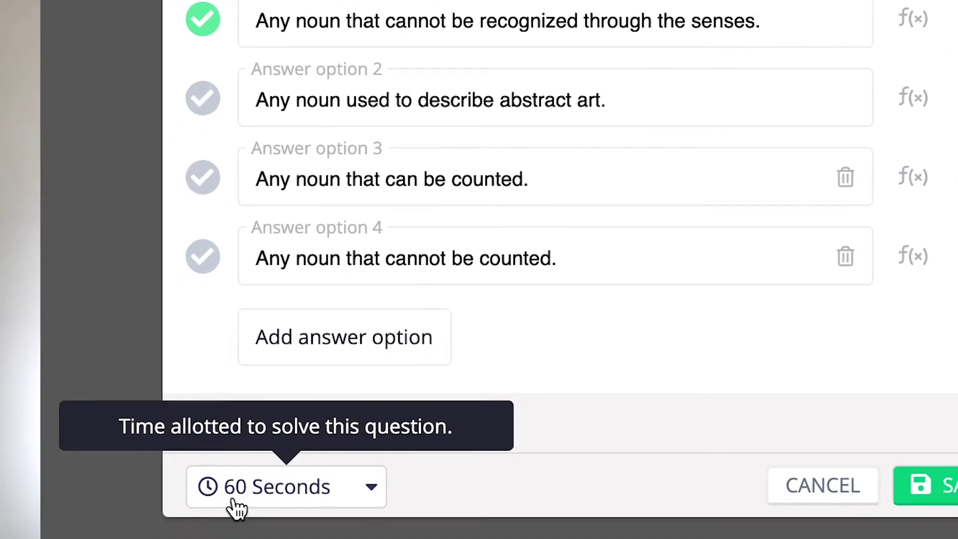
{"action": "left_click", "coordinate": [181, 538]}
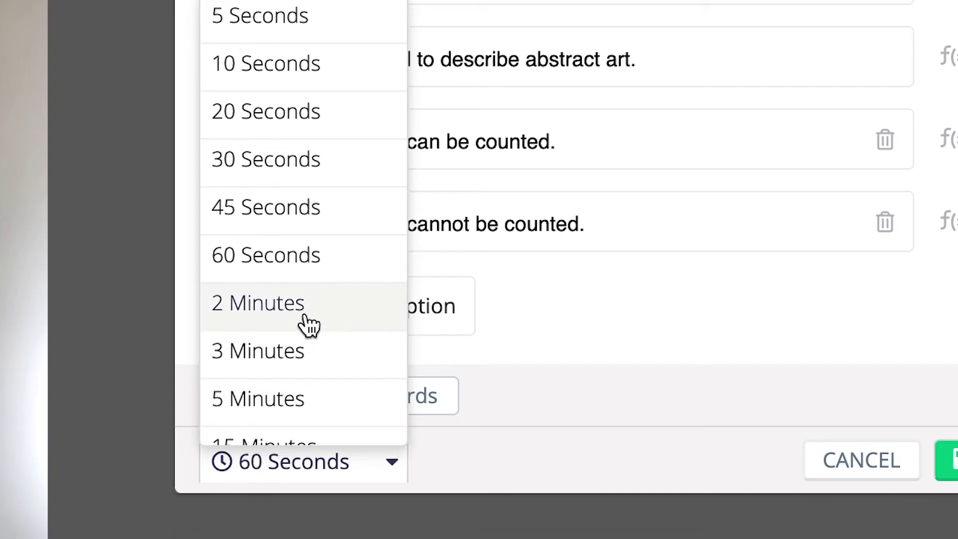
{"action": "left_click", "coordinate": [308, 324]}
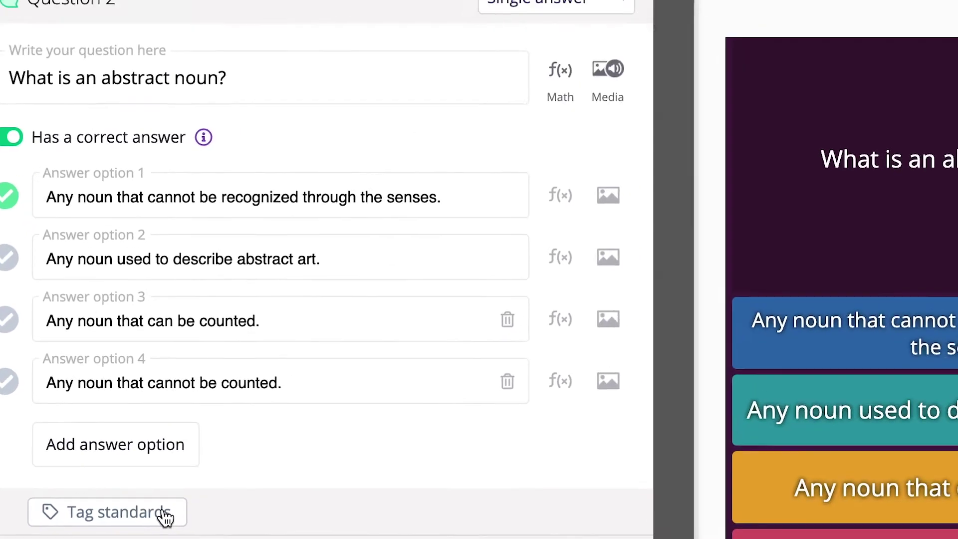
Cancel standards alignment without choosing a standard and save Question 2
{"action": "left_click", "coordinate": [289, 464]}
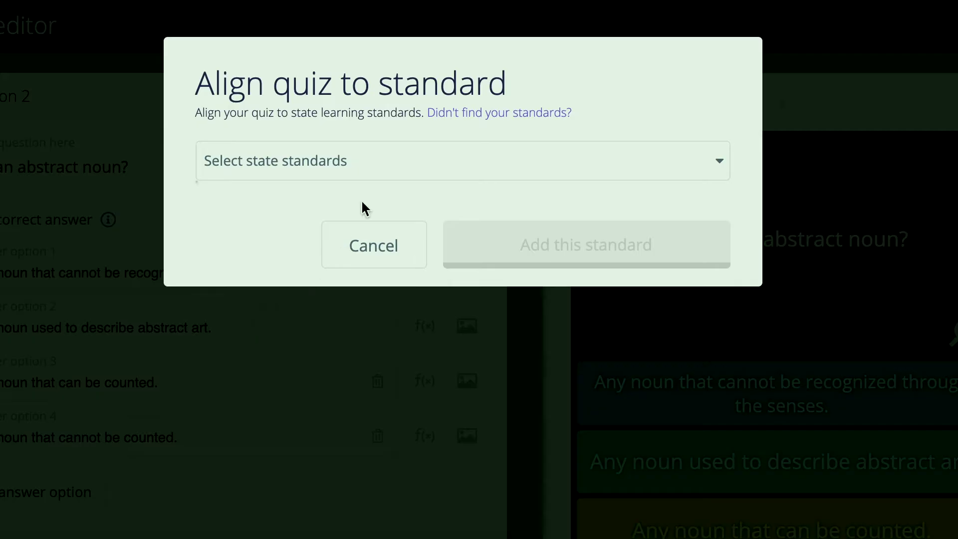
{"action": "left_click", "coordinate": [421, 158]}
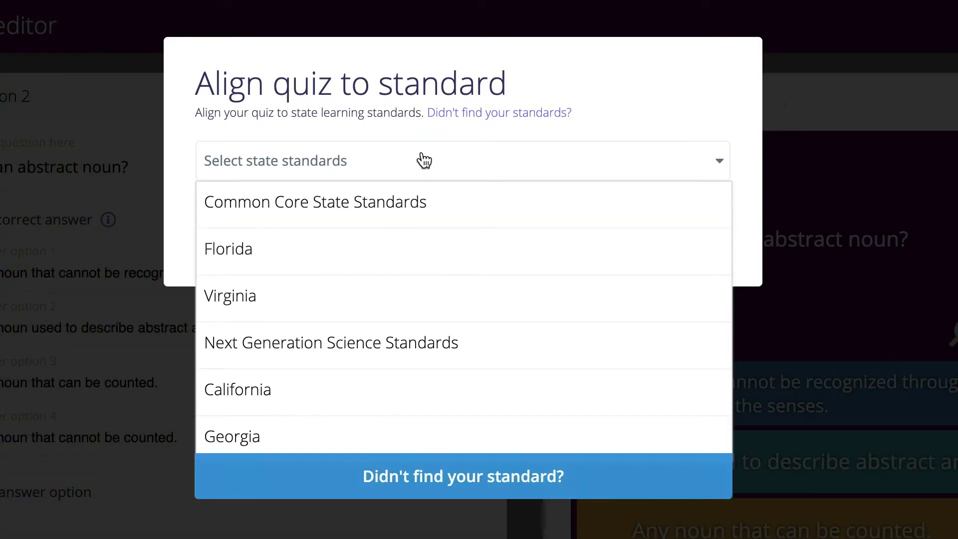
{"action": "left_click", "coordinate": [429, 164]}
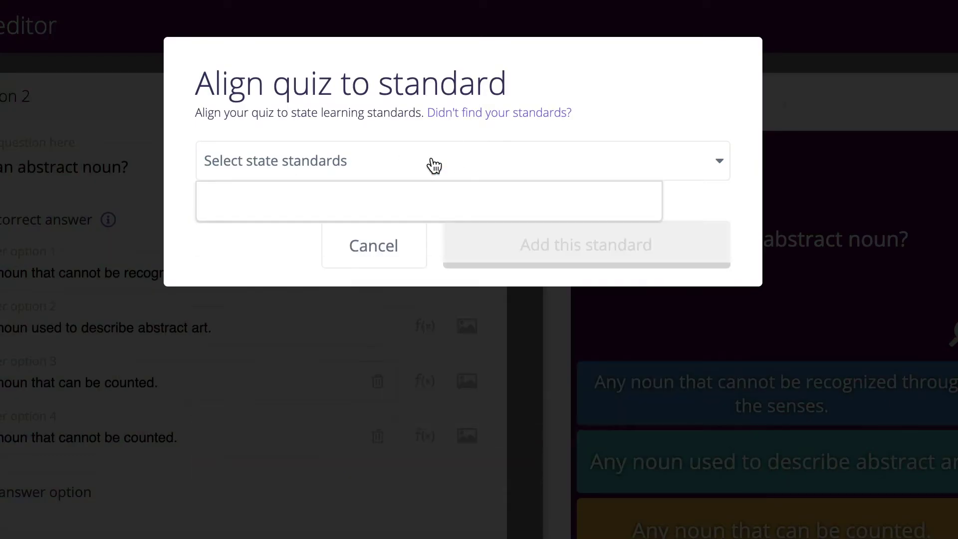
{"action": "left_click", "coordinate": [398, 256]}
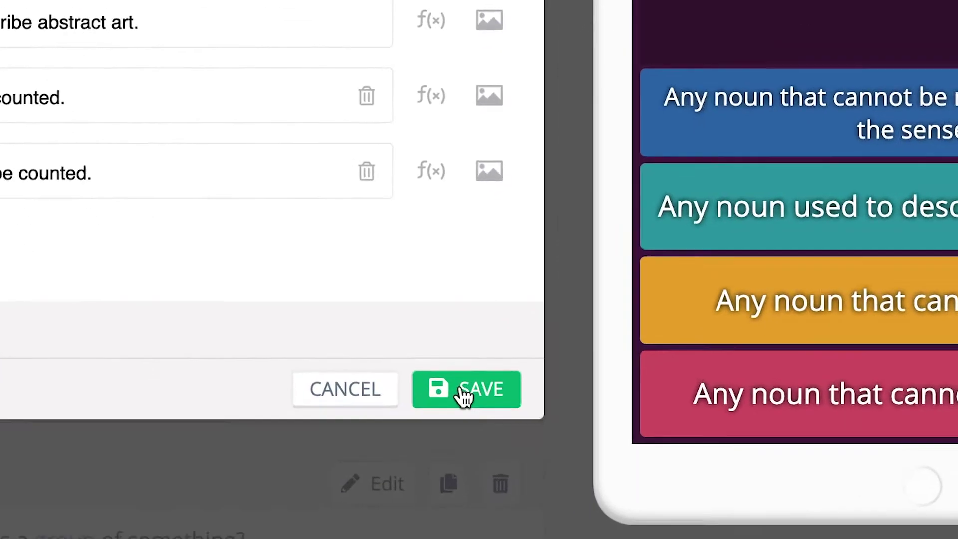
{"action": "left_click", "coordinate": [466, 478]}
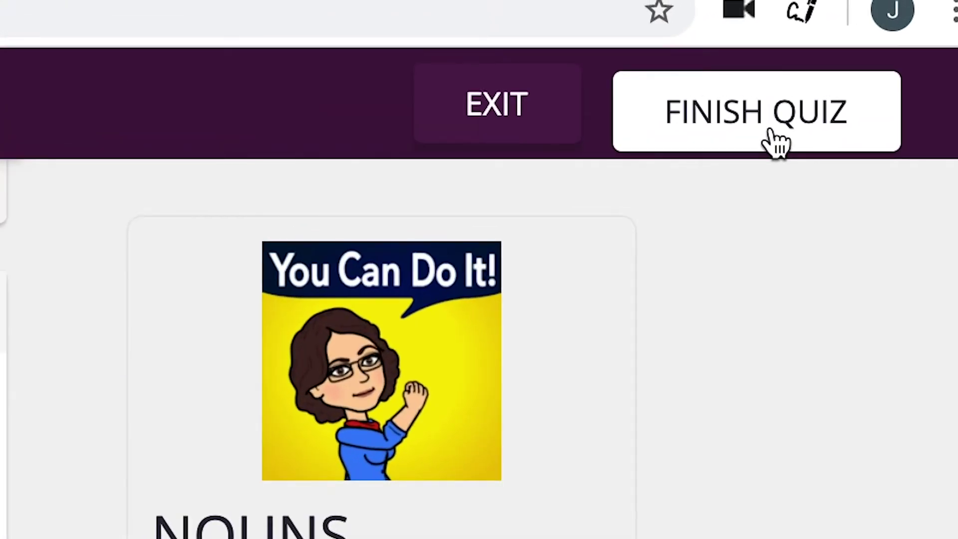
Publish the quiz to the English and Language Arts - 9th class, skipping instructor sharing
{"action": "left_click", "coordinate": [776, 142]}
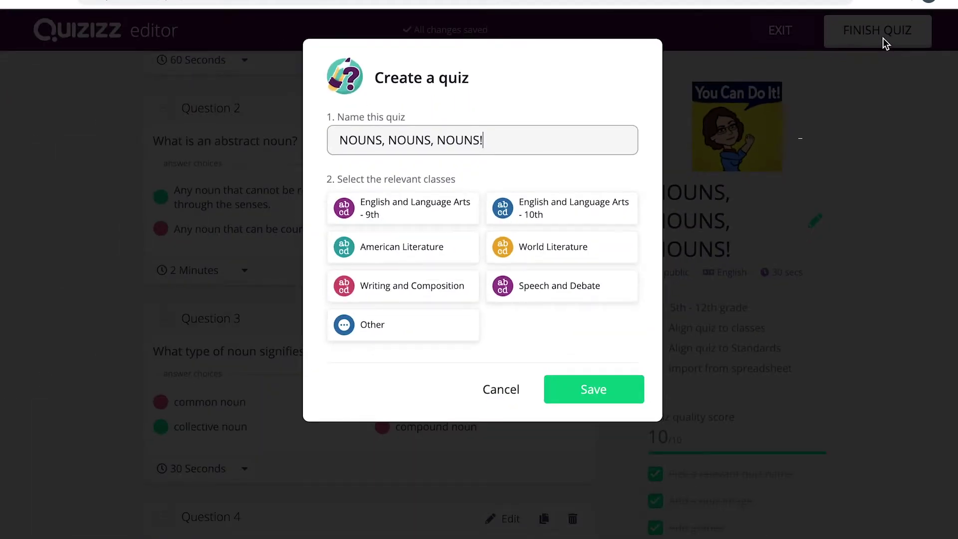
{"action": "left_click", "coordinate": [454, 210]}
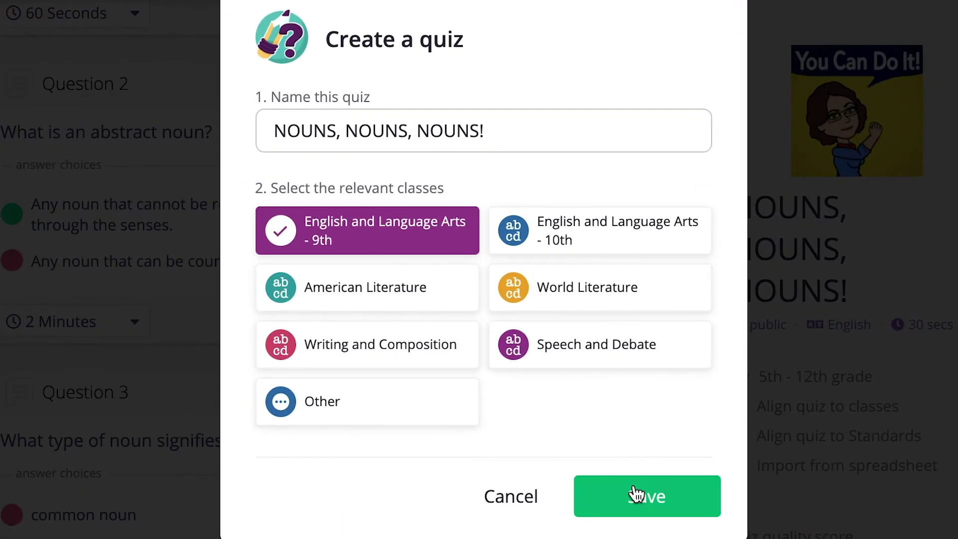
{"action": "left_click", "coordinate": [637, 494]}
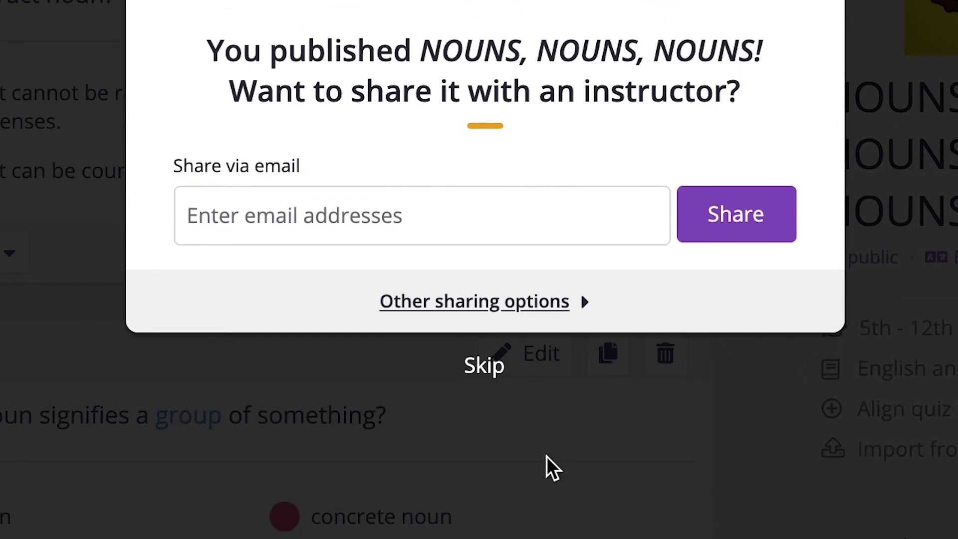
{"action": "left_click", "coordinate": [473, 358]}
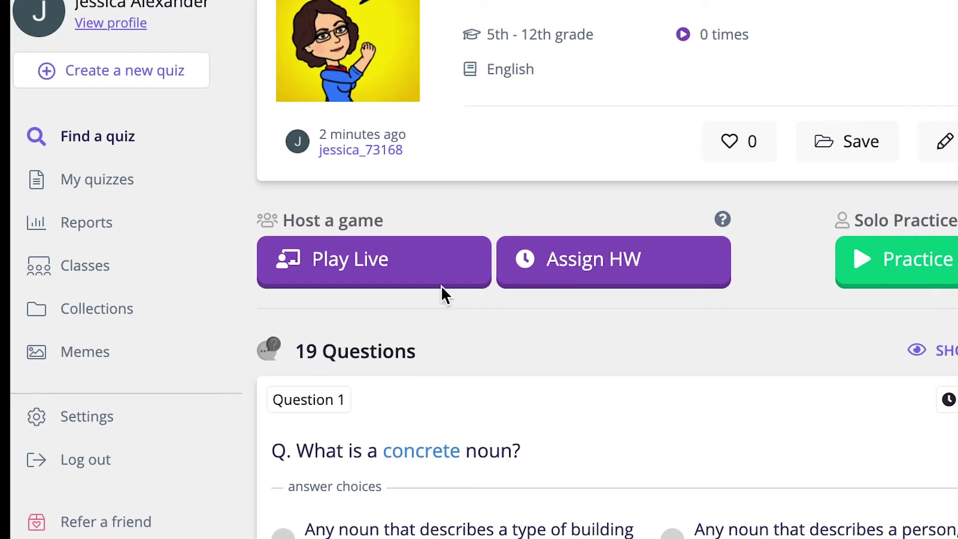
Open the live game setup for NOUNS, NOUNS, NOUNS! with Play Live
{"action": "left_click", "coordinate": [258, 267]}
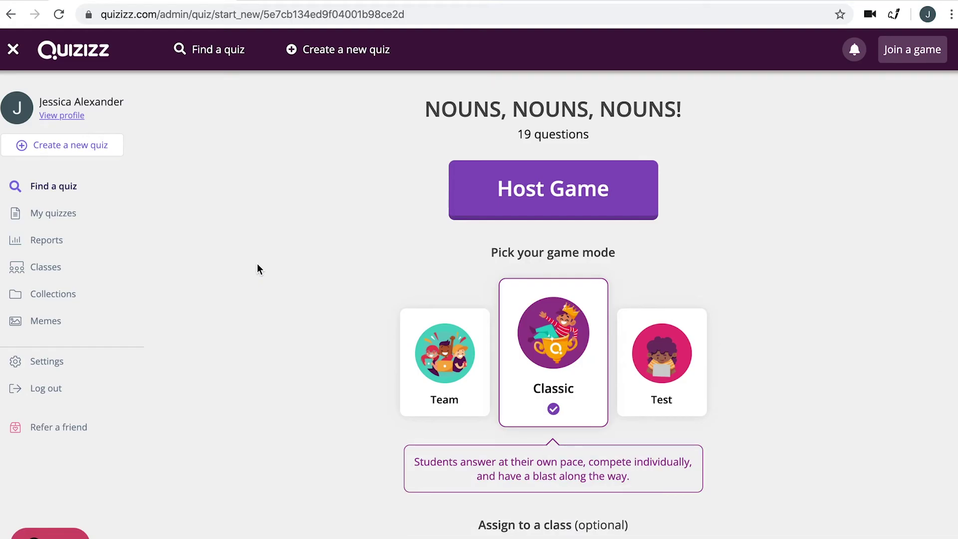
Host the game in Classic mode and start it once two players have joined
{"action": "left_click", "coordinate": [532, 186]}
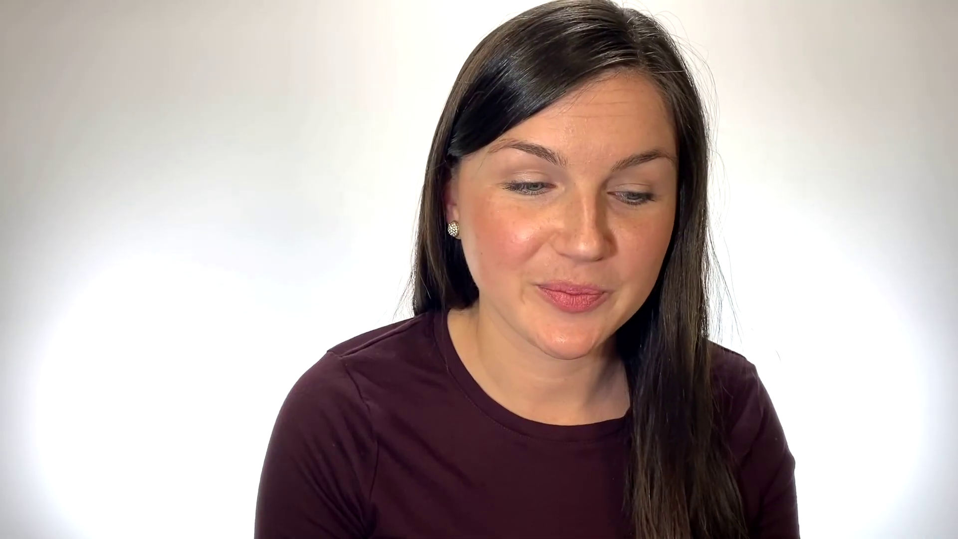
{"action": "left_click", "coordinate": [503, 360]}
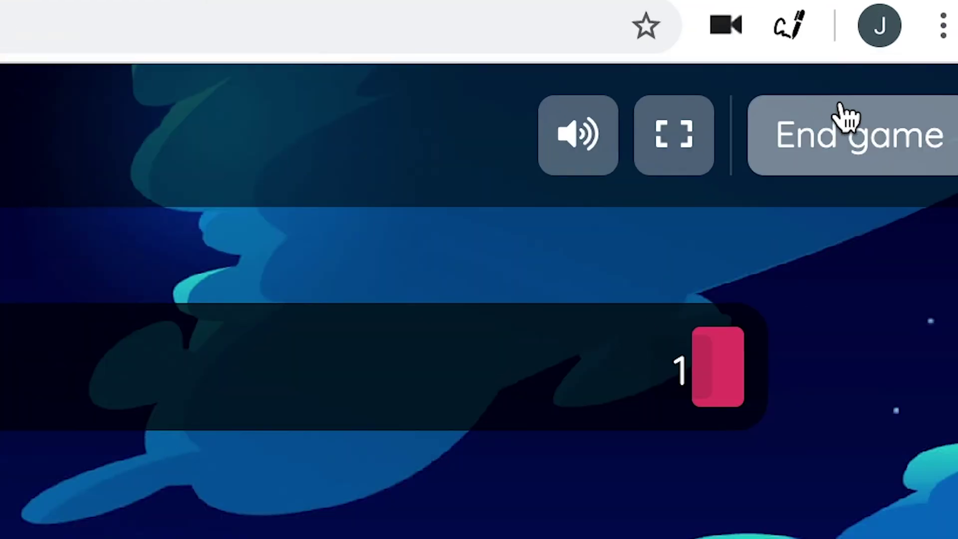
End the running live game and confirm the popup
{"action": "left_click", "coordinate": [856, 145]}
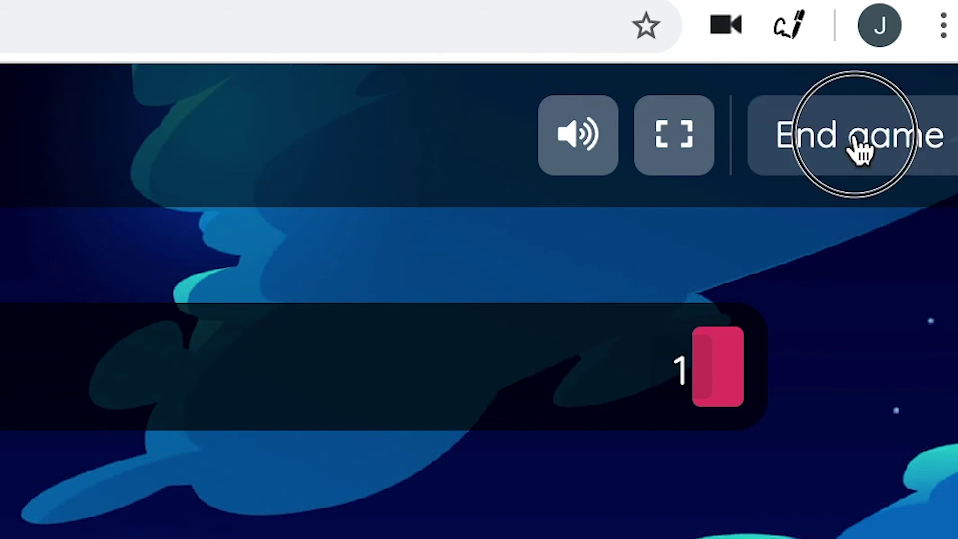
{"action": "left_click", "coordinate": [897, 342]}
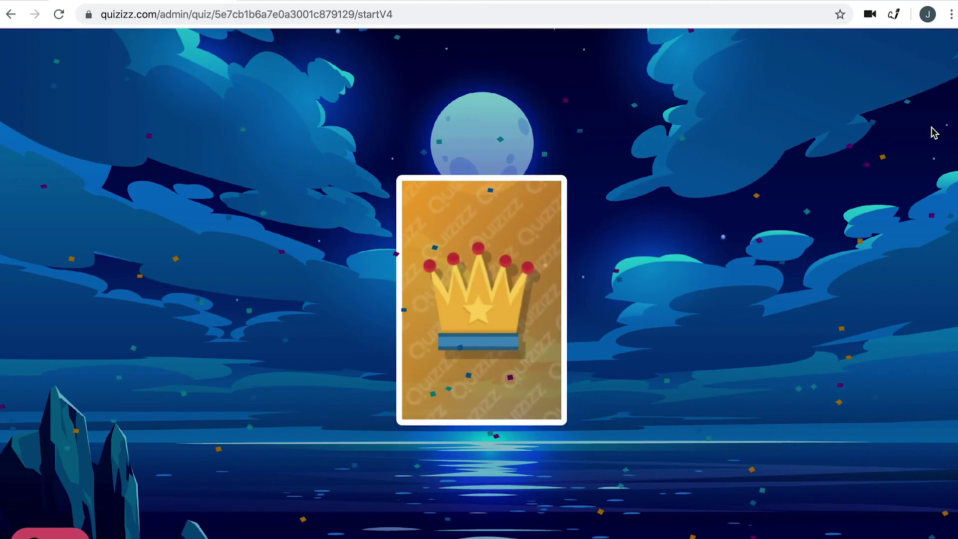